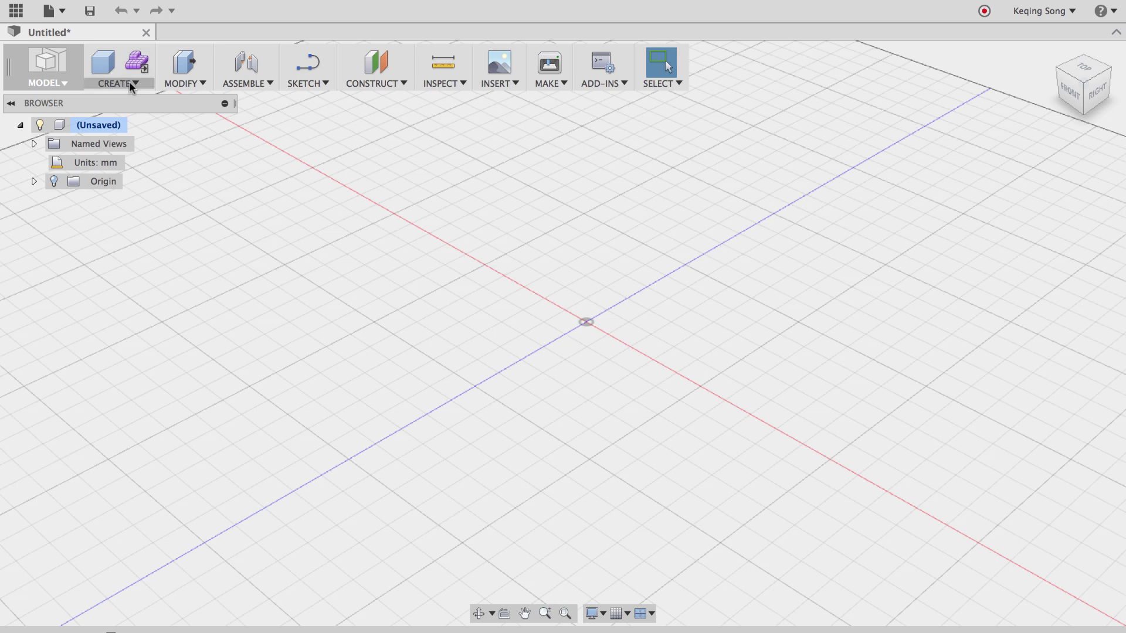
Step: Pin Sphere and Torus from the Create list onto the toolbar
{"action": "left_click", "coordinate": [131, 88]}
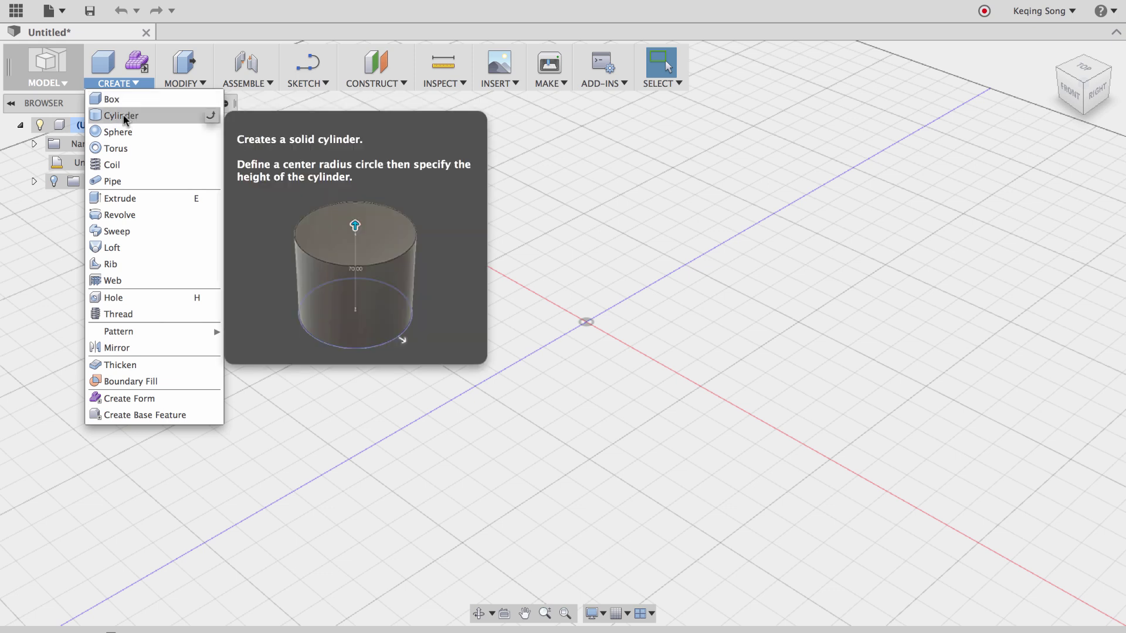
{"action": "mouse_move", "coordinate": [118, 132]}
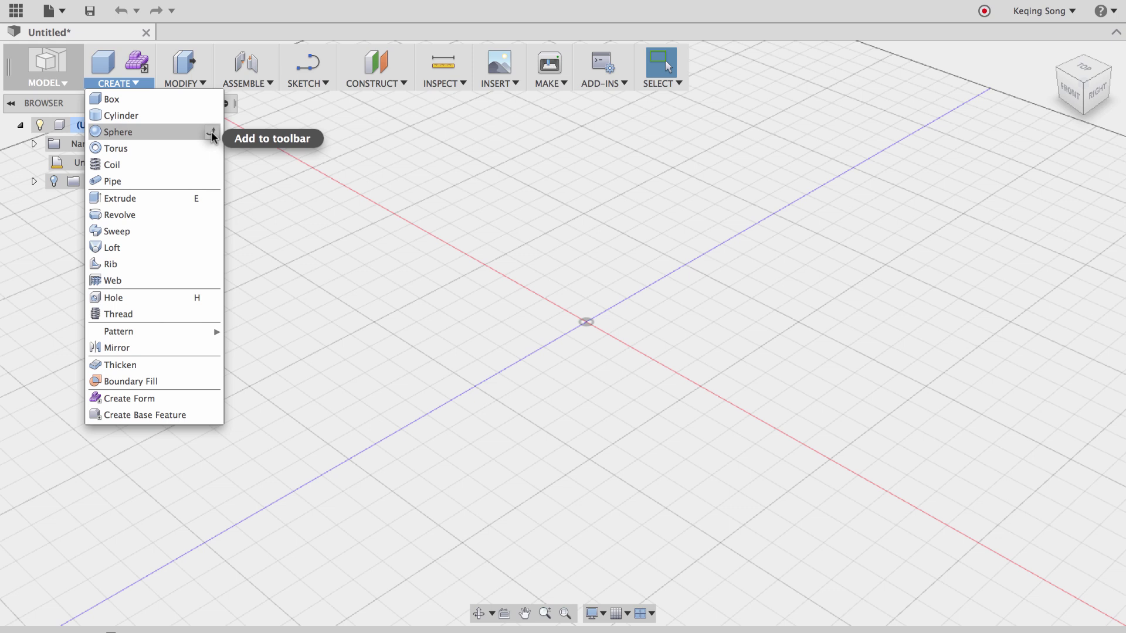
{"action": "left_click", "coordinate": [211, 132]}
{"action": "left_click", "coordinate": [210, 148]}
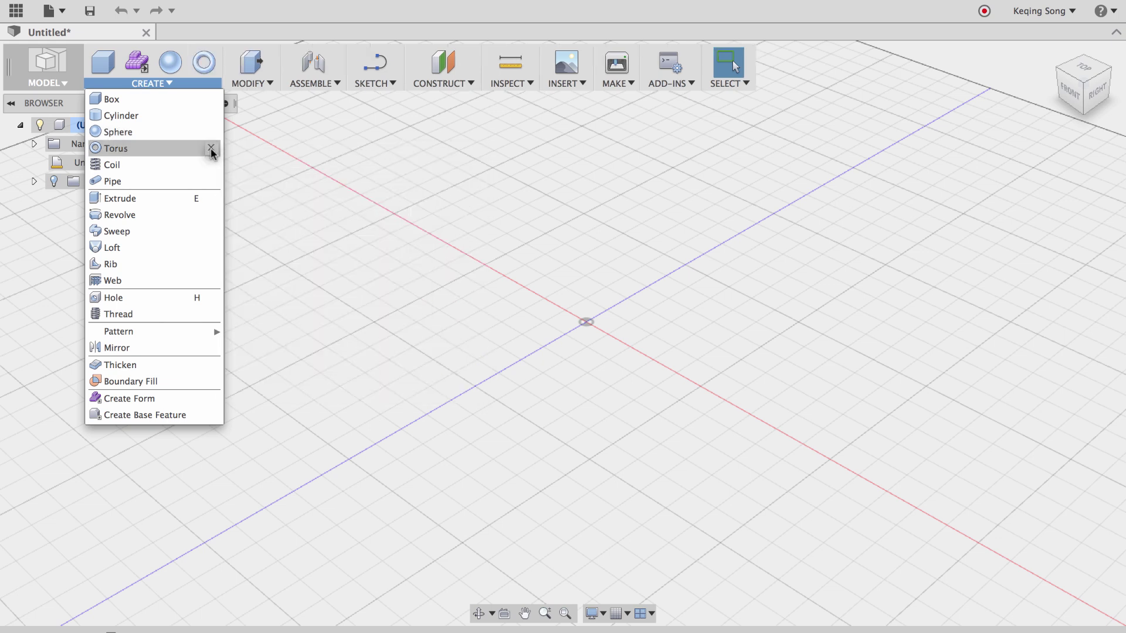
Step: Pin Fillet from the Modify list onto the toolbar
{"action": "left_click", "coordinate": [264, 82]}
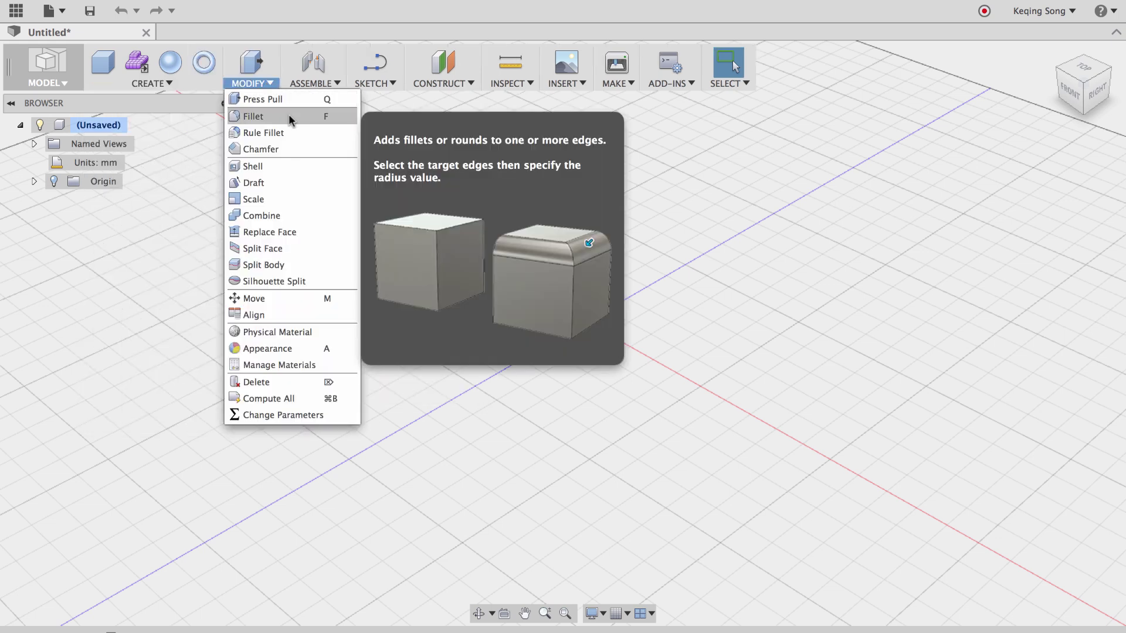
{"action": "left_click", "coordinate": [346, 115]}
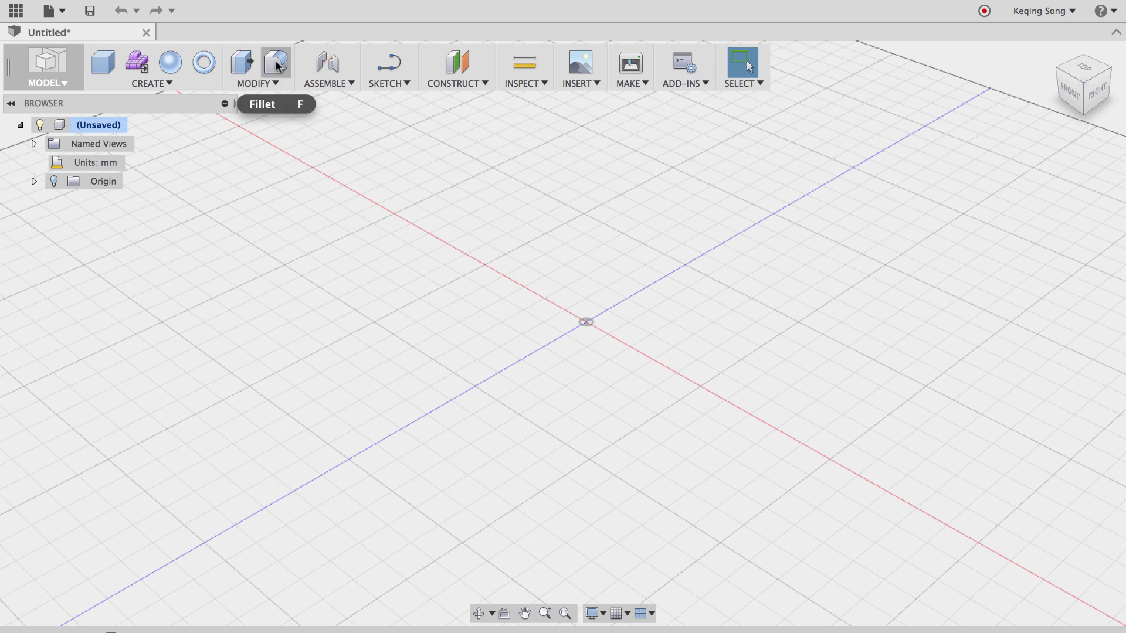
Step: Drag the Fillet, Torus and Sphere icons off the toolbar onto the canvas
{"action": "left_click_drag", "start_coordinate": [275, 62], "coordinate": [437, 164]}
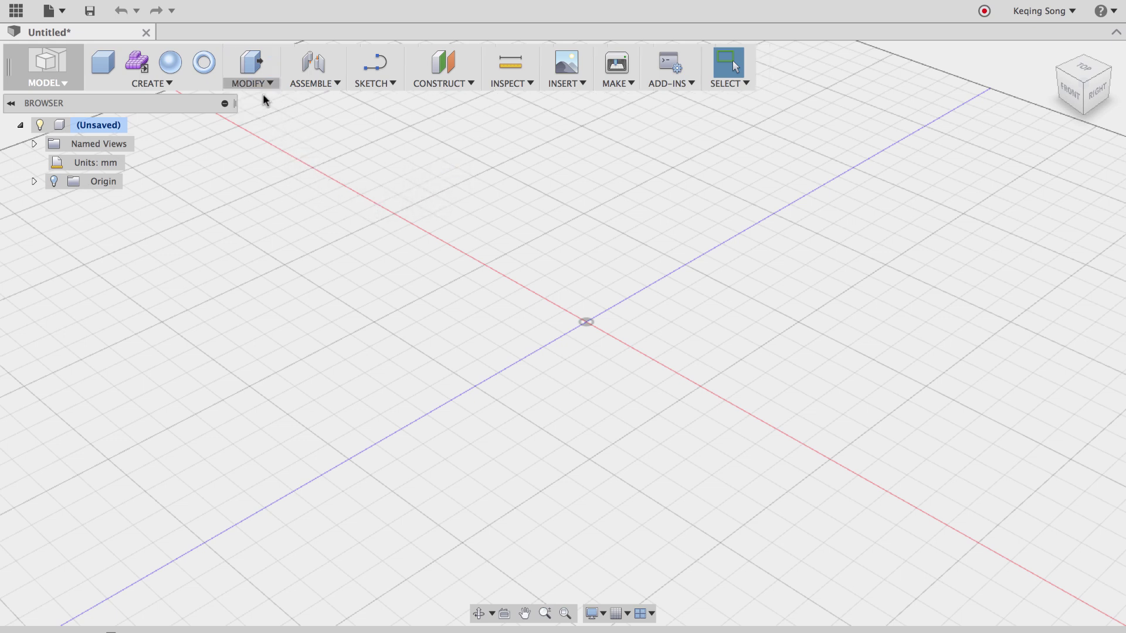
{"action": "left_click_drag", "start_coordinate": [203, 62], "coordinate": [254, 221]}
{"action": "left_click_drag", "start_coordinate": [169, 61], "coordinate": [216, 225]}
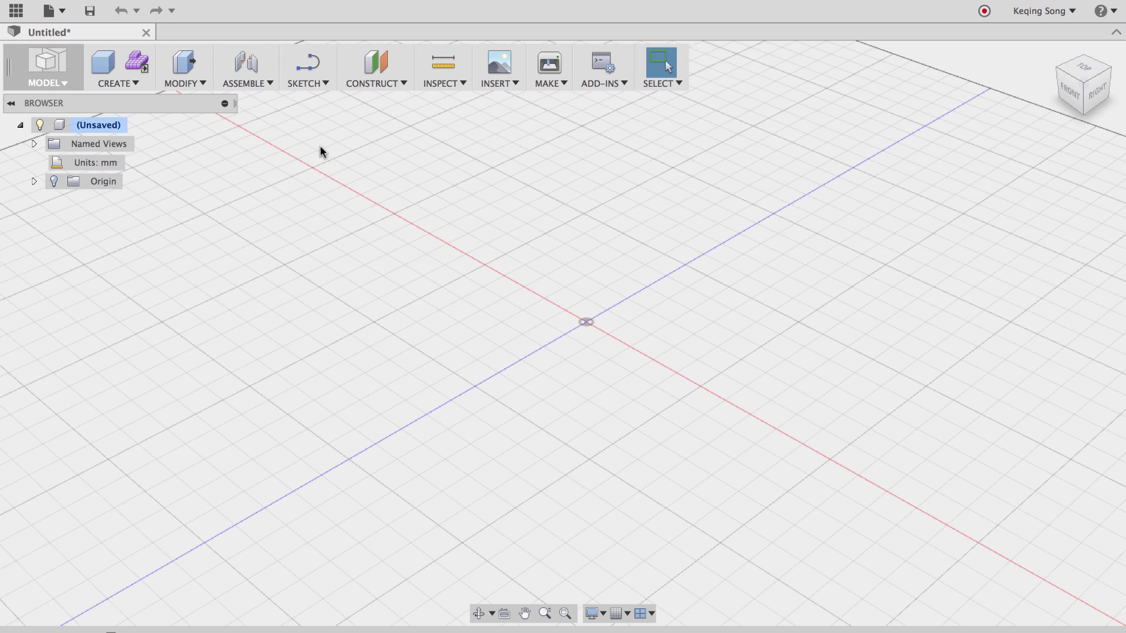
Step: Choose Patch from the workspace list, then reopen and dismiss the list
{"action": "left_click", "coordinate": [49, 77]}
{"action": "left_click", "coordinate": [66, 138]}
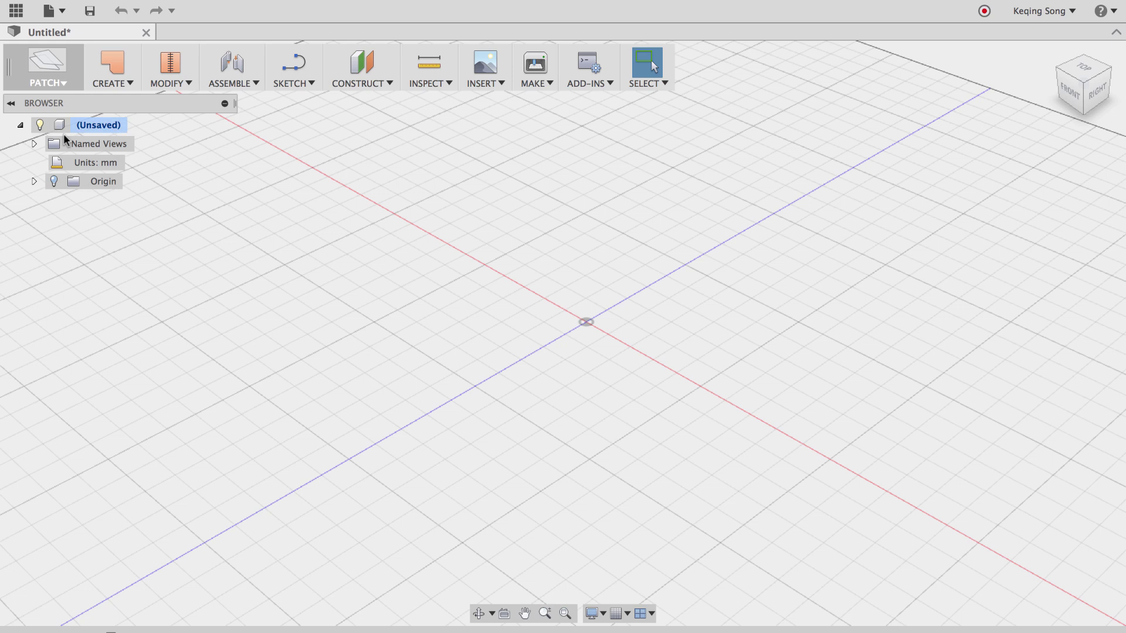
{"action": "left_click", "coordinate": [68, 71]}
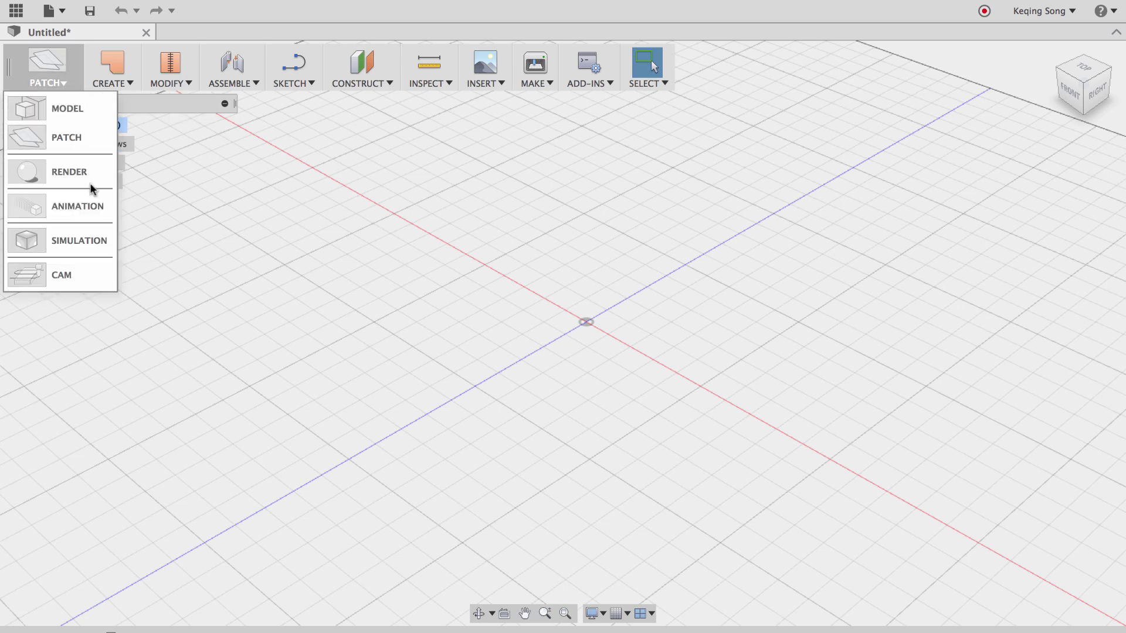
{"action": "left_click", "coordinate": [236, 196]}
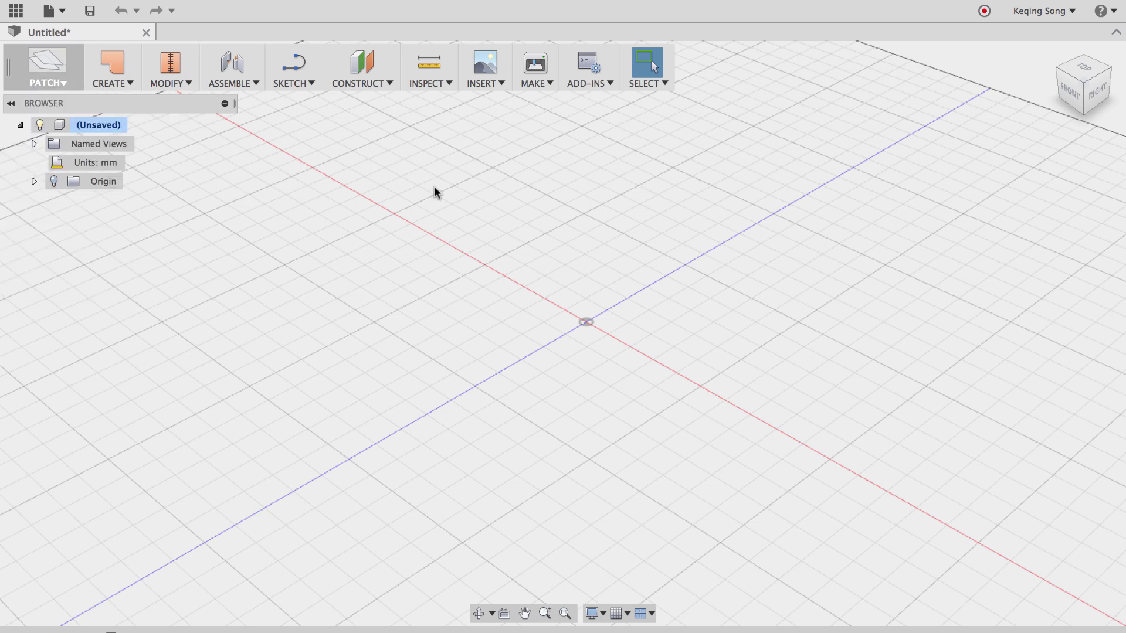